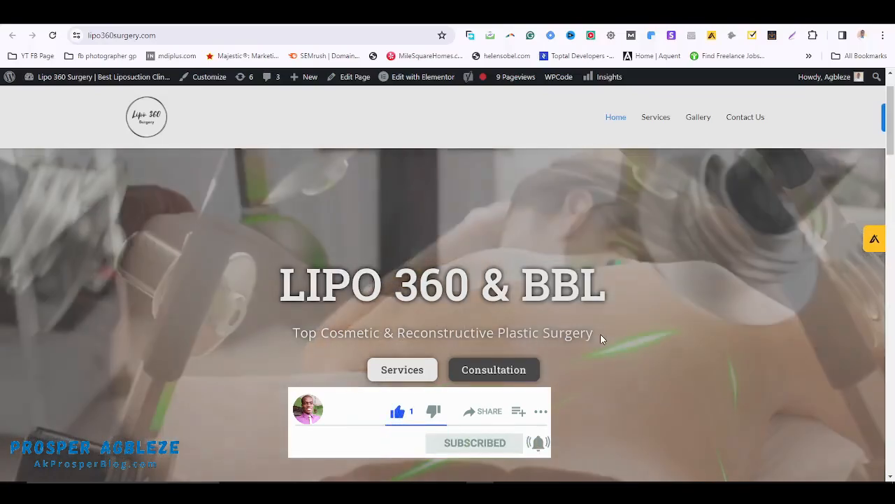
left_click_drag(599, 338, 301, 343)
left_click(300, 343)
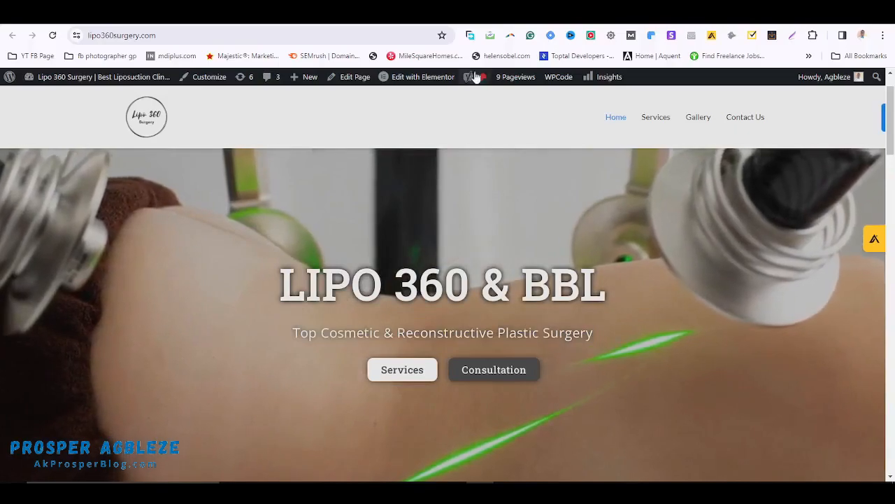
Step: Open the Media Library in the WordPress admin and open the upload area for a new media file
left_click(443, 13)
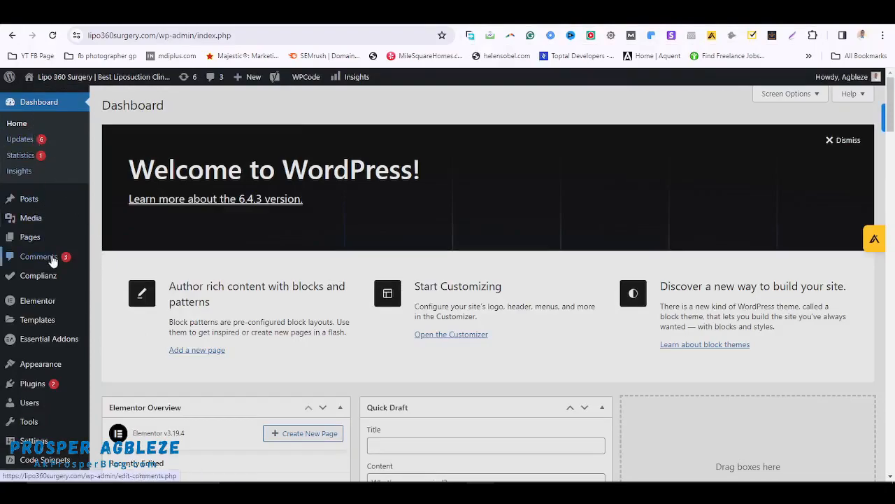
left_click(33, 220)
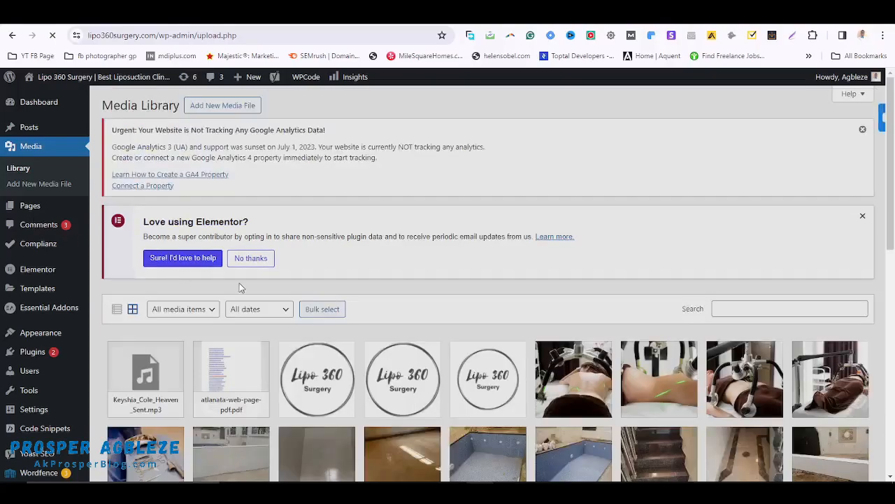
scroll(163, 296, "down", 1)
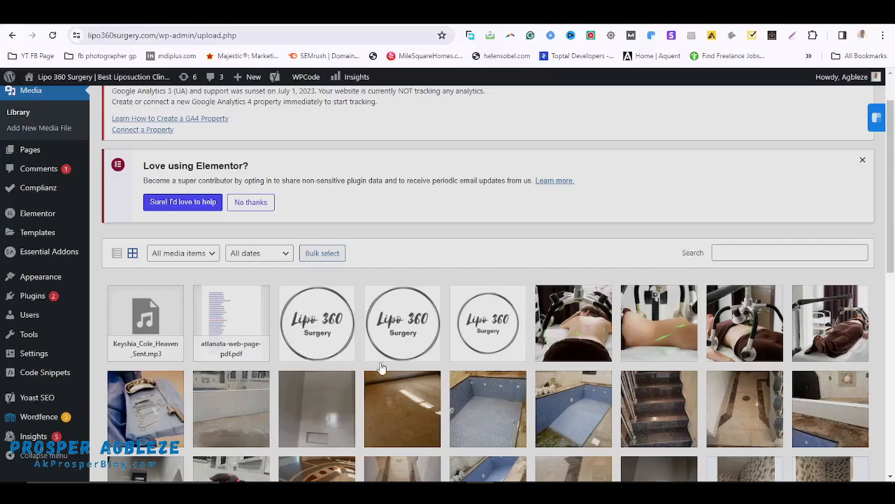
scroll(401, 349, "up", 1)
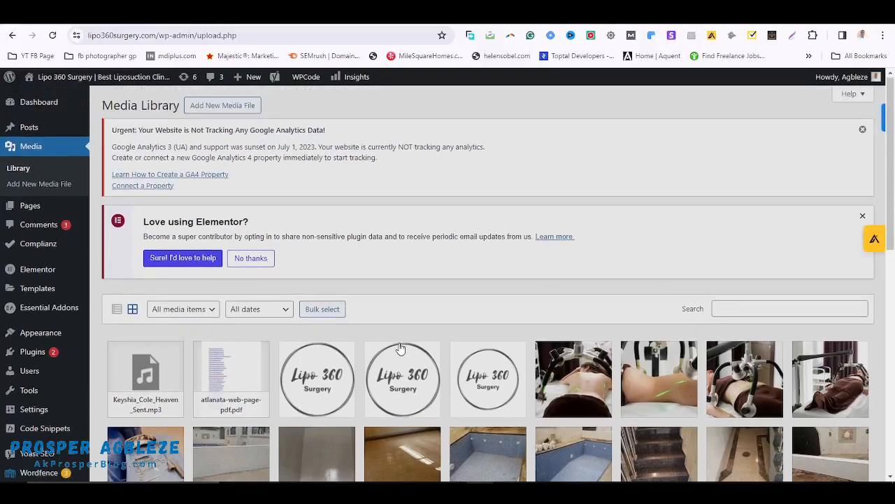
left_click(233, 106)
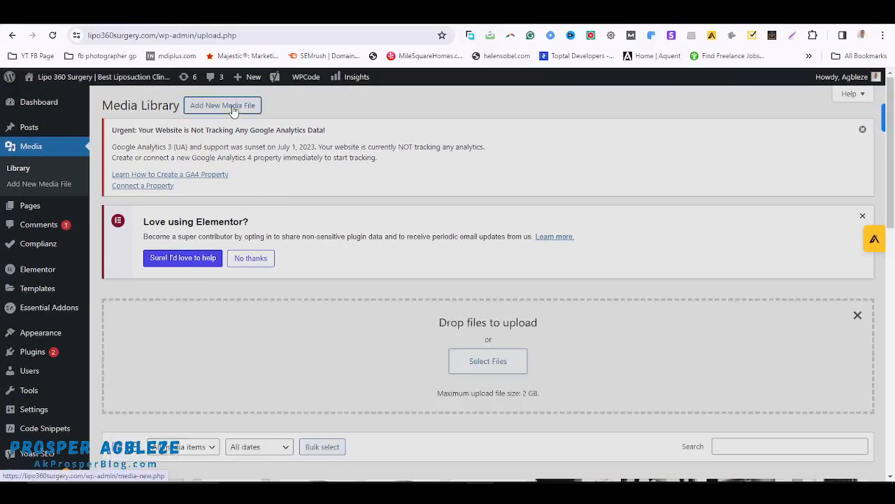
Step: Upload the background music MP3 and the list of USA states PDF from the desktop to the Media Library
scroll(605, 311, "down", 1)
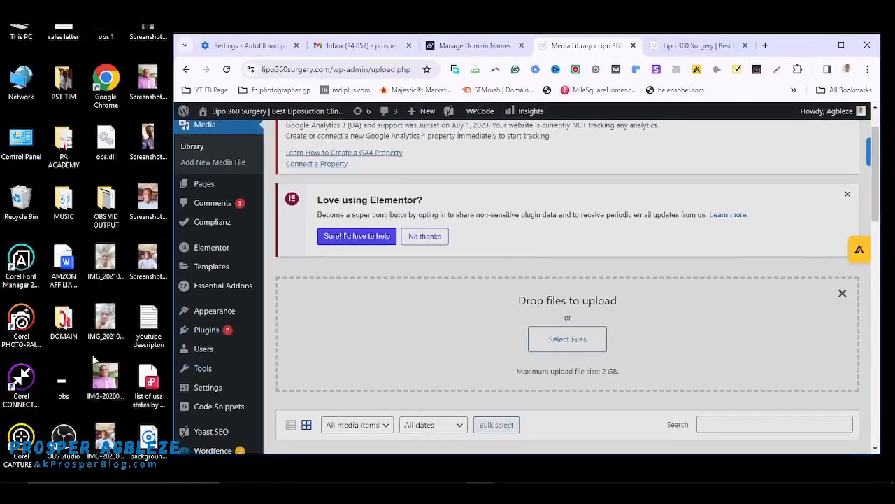
left_click(148, 439)
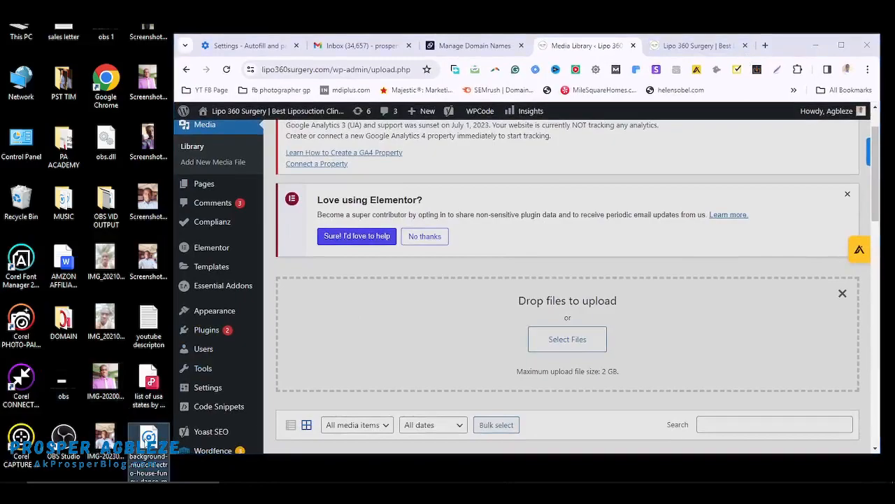
left_click(153, 387)
left_click_drag(148, 391, 593, 327)
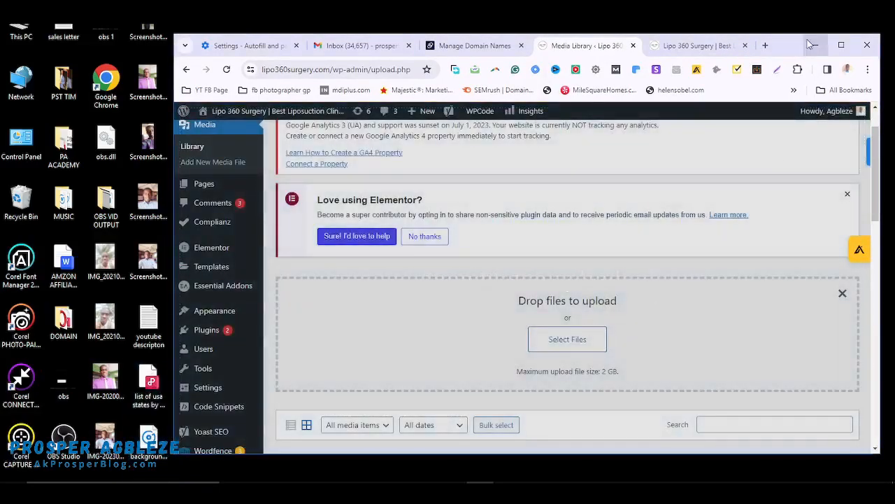
left_click(843, 46)
scroll(542, 261, "down", 5)
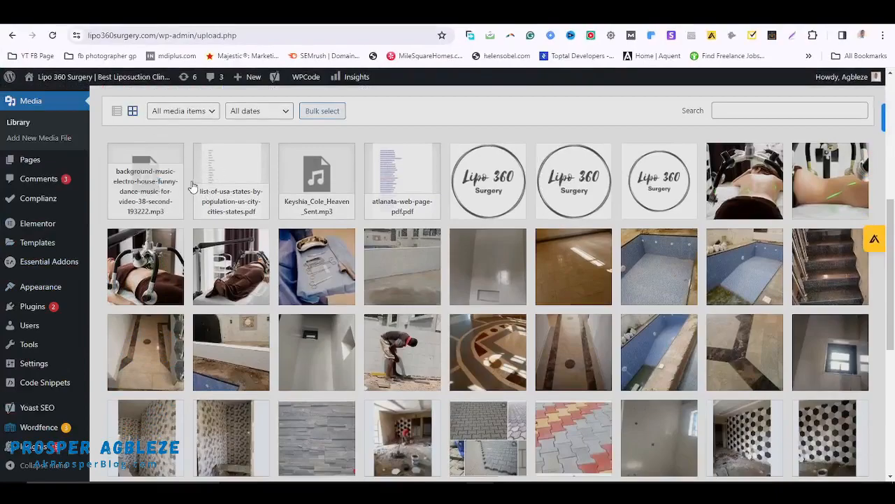
Step: Open the attachment details of list-of-usa-states-by-population-us-city-cities-states.pdf and copy its download link address
scroll(193, 186, "up", 3)
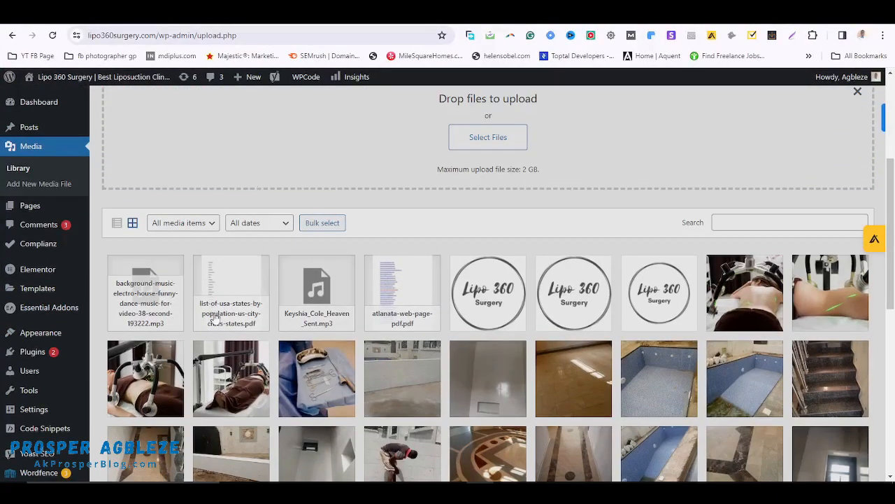
scroll(240, 294, "up", 2)
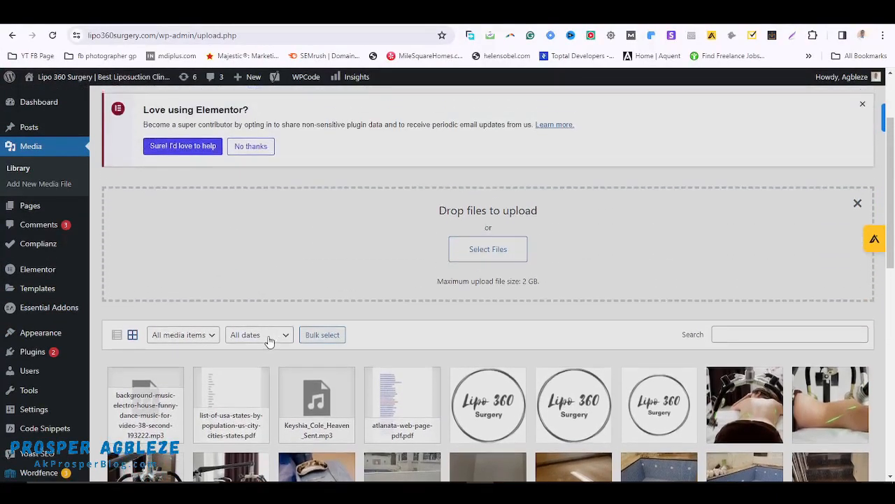
left_click(240, 413)
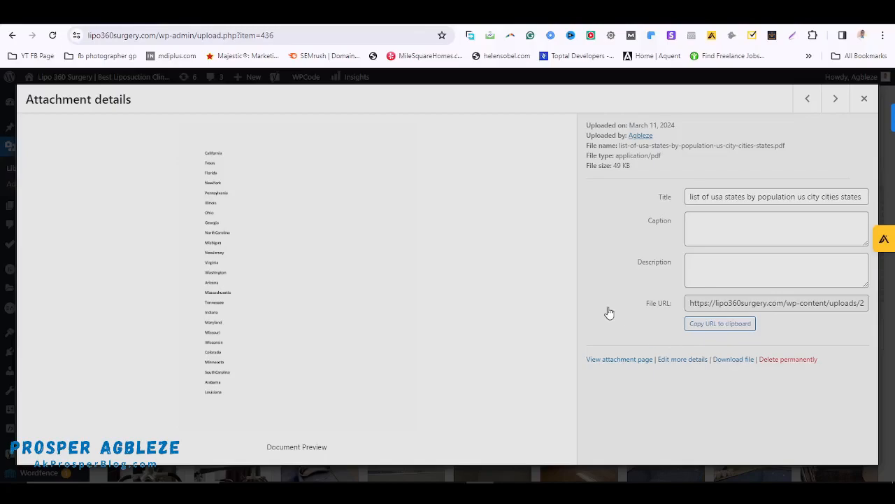
right_click(734, 361)
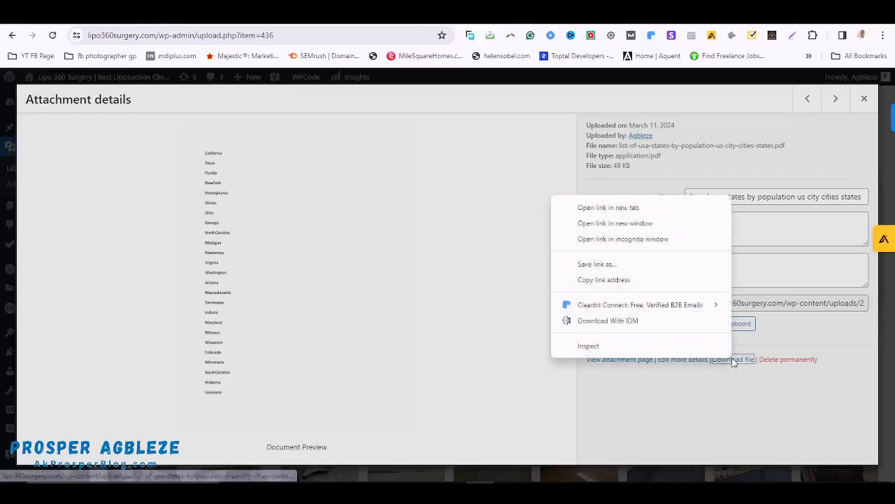
left_click(609, 279)
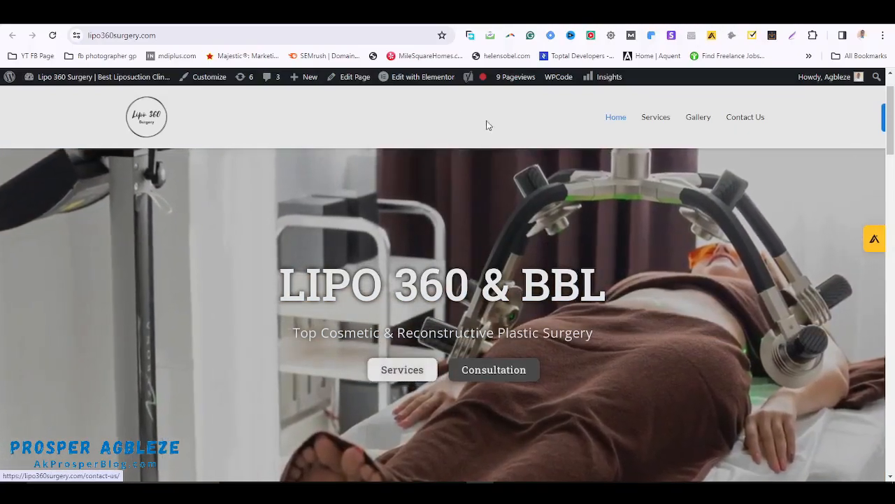
Step: Open the live home page in the Elementor editor and change the Services button's text to "Download"
left_click(426, 77)
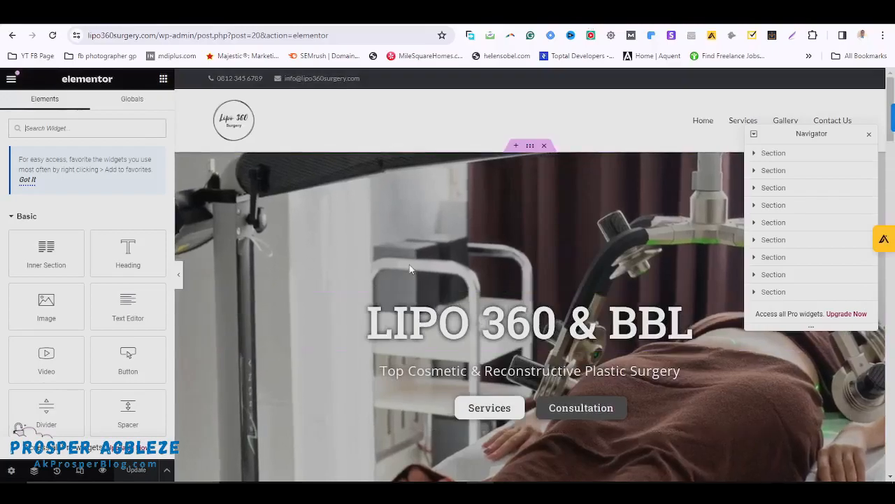
scroll(291, 289, "down", 1)
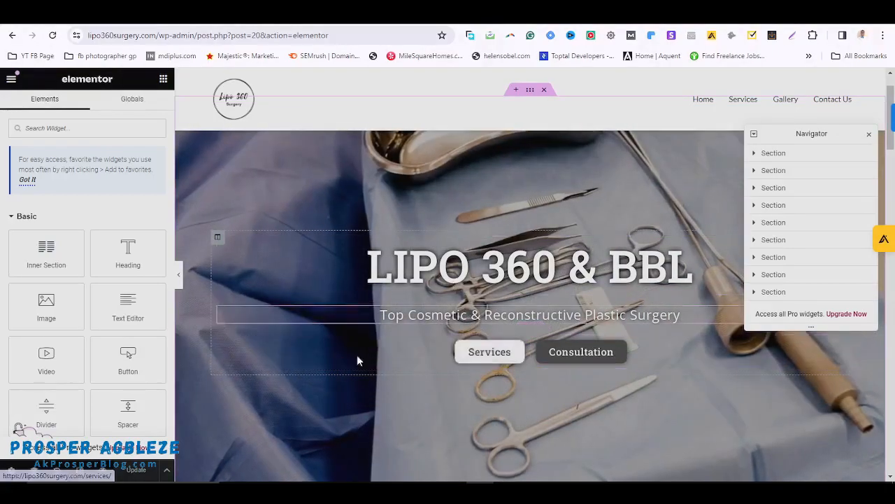
left_click(519, 350)
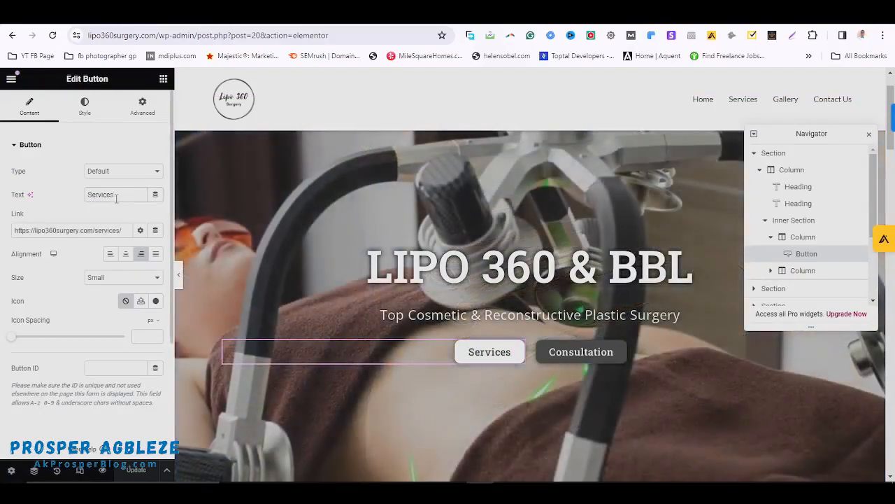
double_click(115, 199)
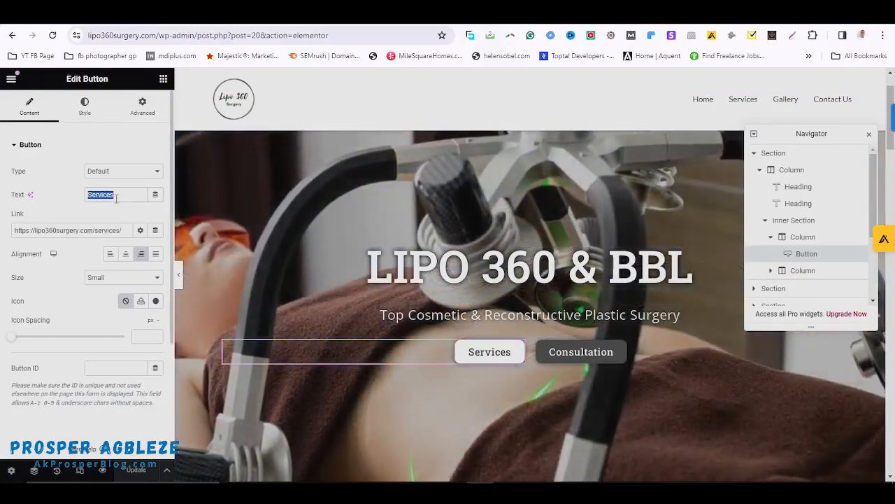
type("Downl")
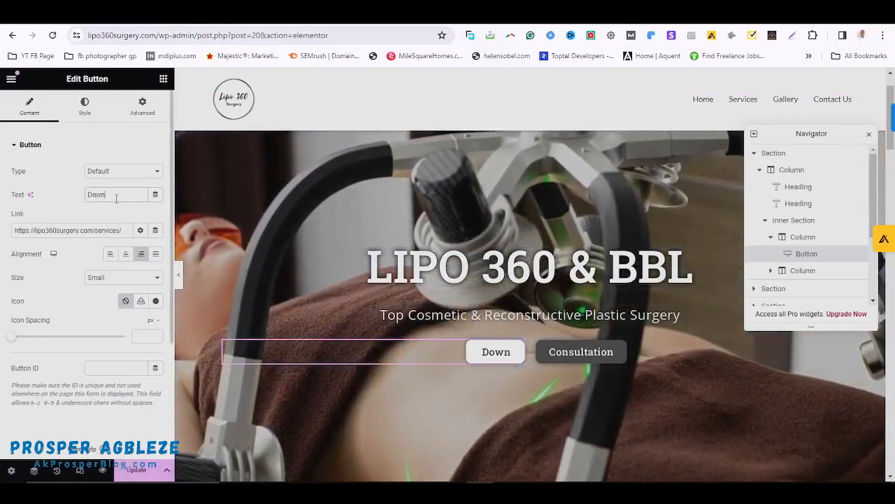
type("oad")
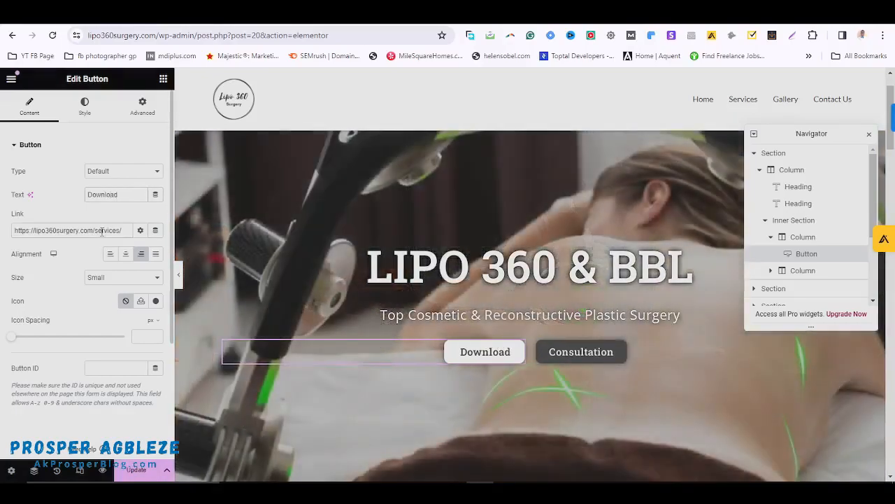
Step: Replace the Download button's link with the copied PDF address and update the page
triple_click(102, 231)
key("ctrl+v")
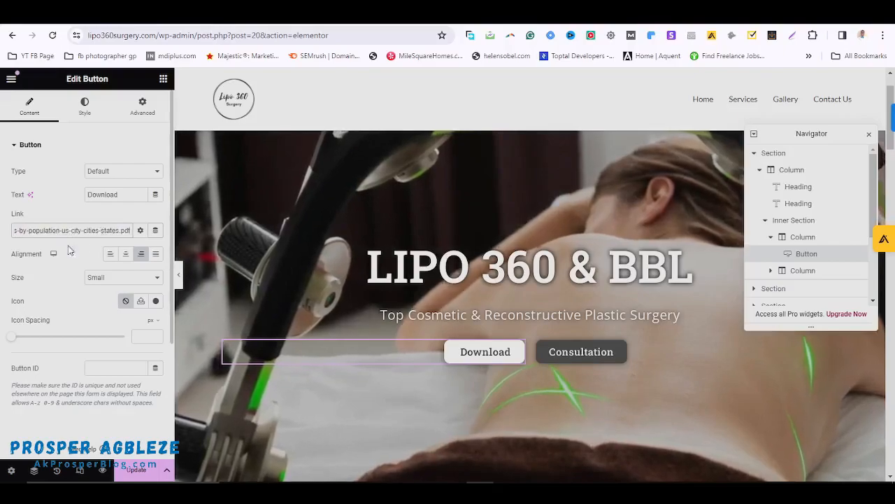
left_click(142, 470)
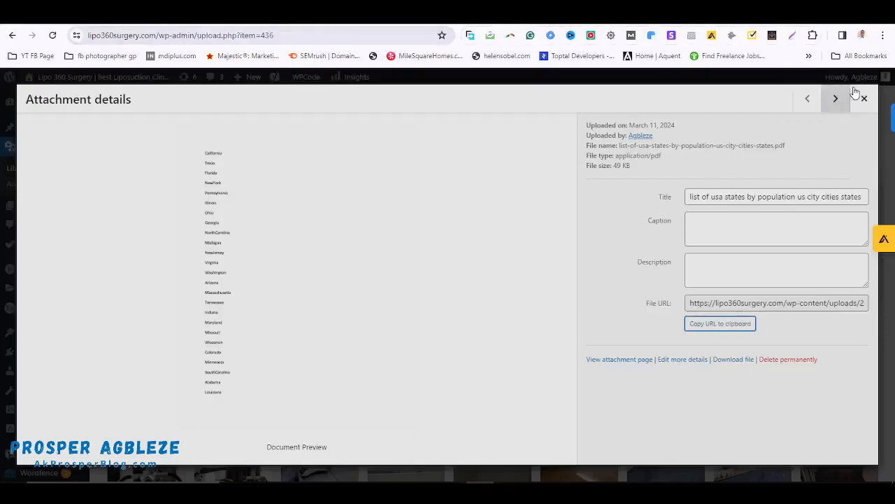
Step: Close the attachment details, test the Download button on the live home page and save the PDF to the Downloads folder
left_click(864, 98)
left_click(118, 80)
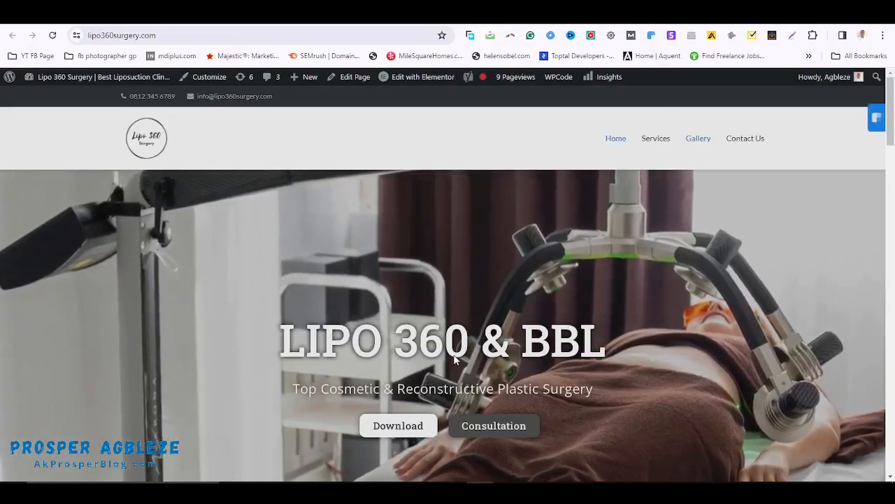
scroll(450, 362, "down", 2)
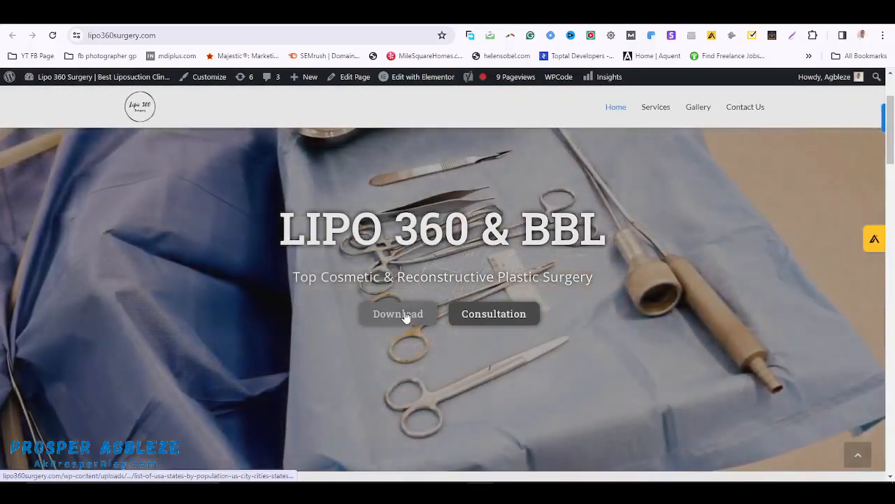
left_click(406, 316)
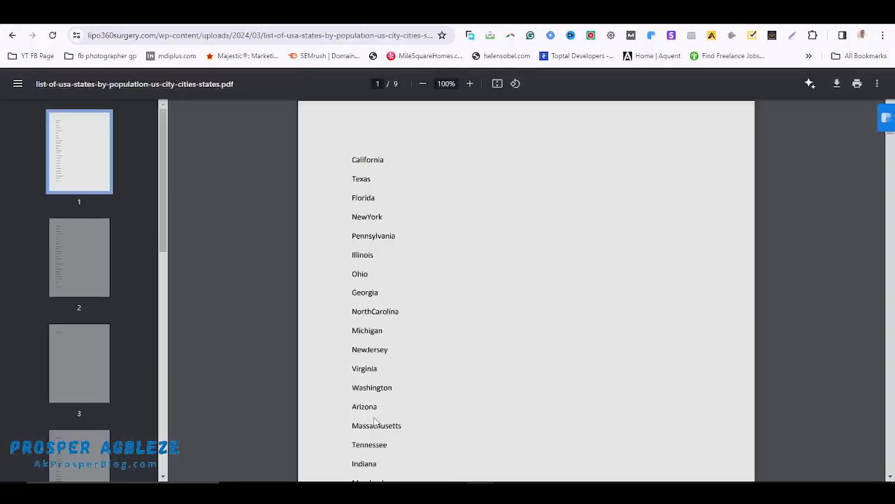
left_click(838, 84)
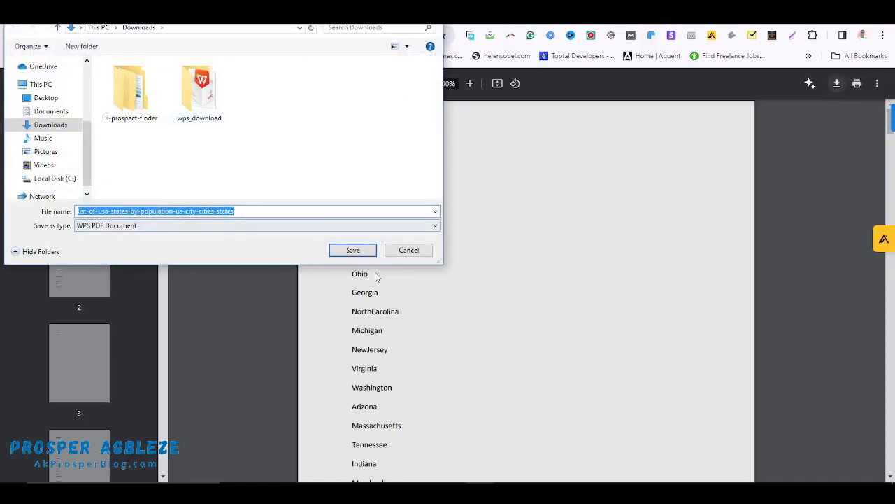
left_click(354, 250)
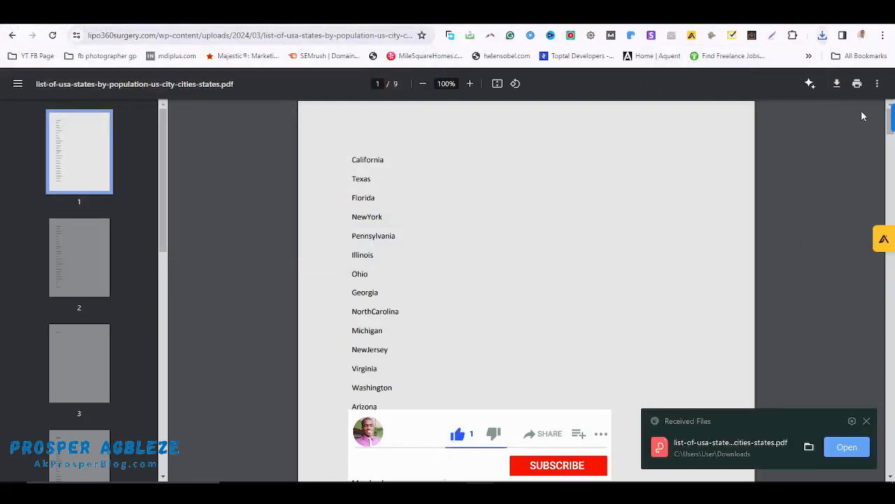
Step: Open the background music MP3's attachment details in the Media Library and copy its download link
left_click(688, 14)
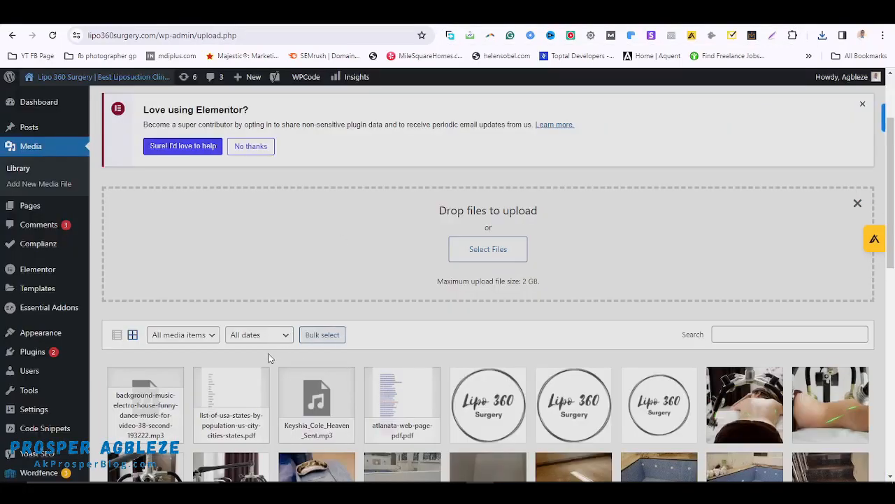
scroll(270, 359, "down", 1)
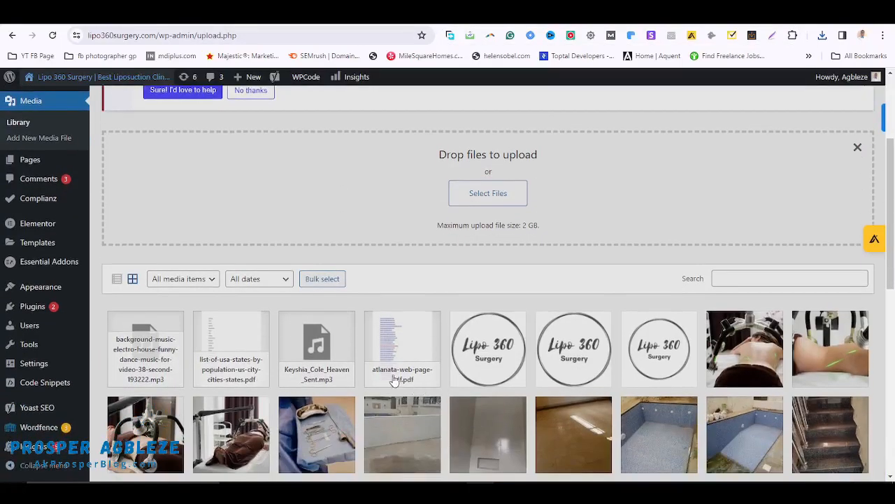
left_click(145, 361)
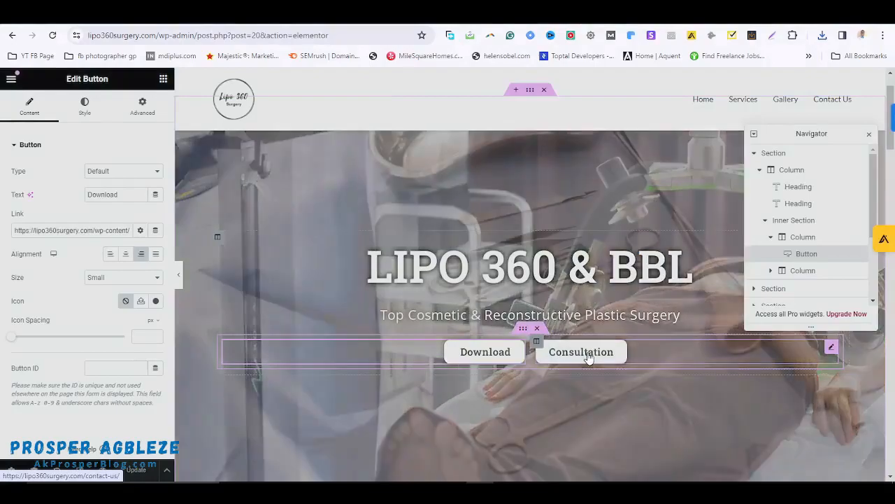
Step: Replace the Consultation button's link with the copied background music MP3 address
left_click(591, 353)
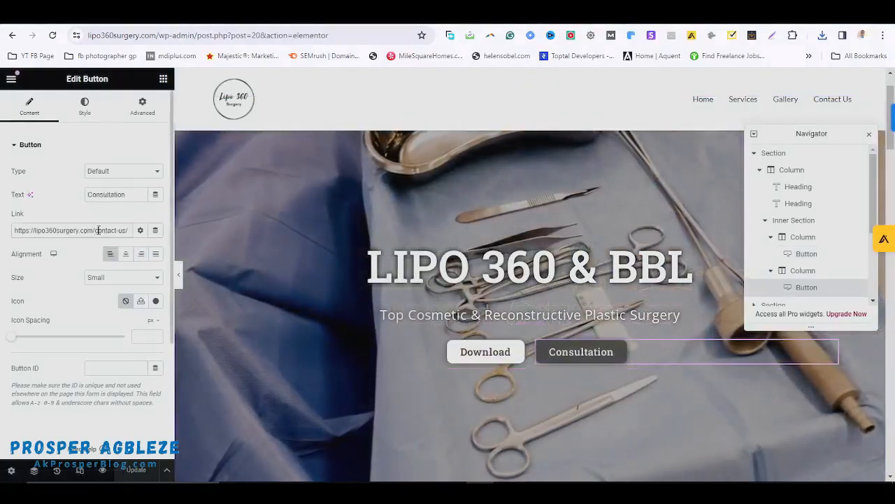
triple_click(98, 229)
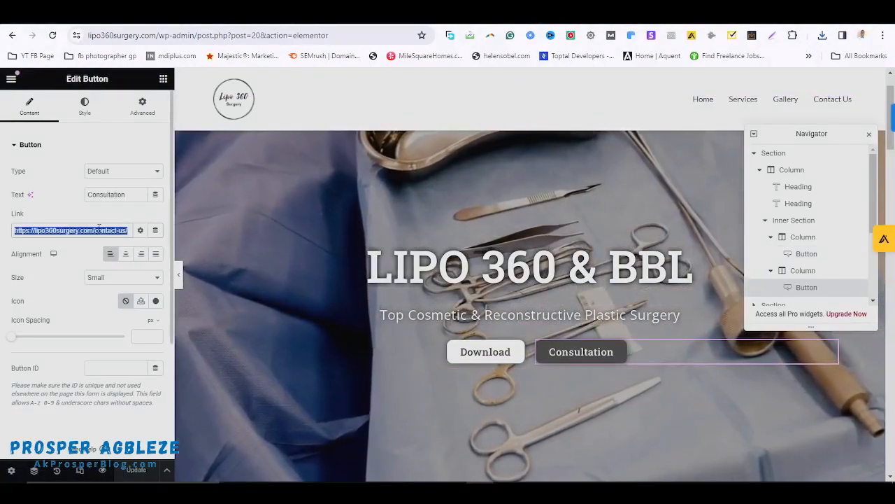
key("ctrl+v")
Step: Change the Consultation button's text to "Download MP3" and update the page
left_click(130, 194)
double_click(130, 195)
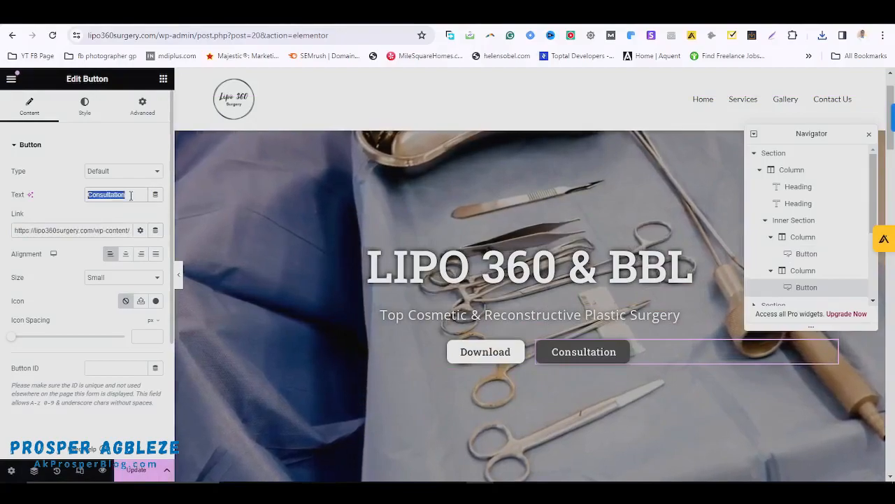
type("Down")
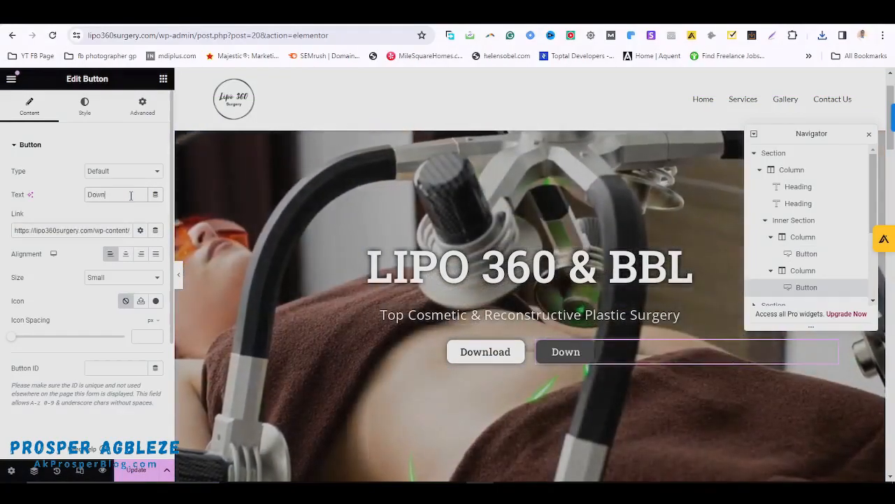
type("load M")
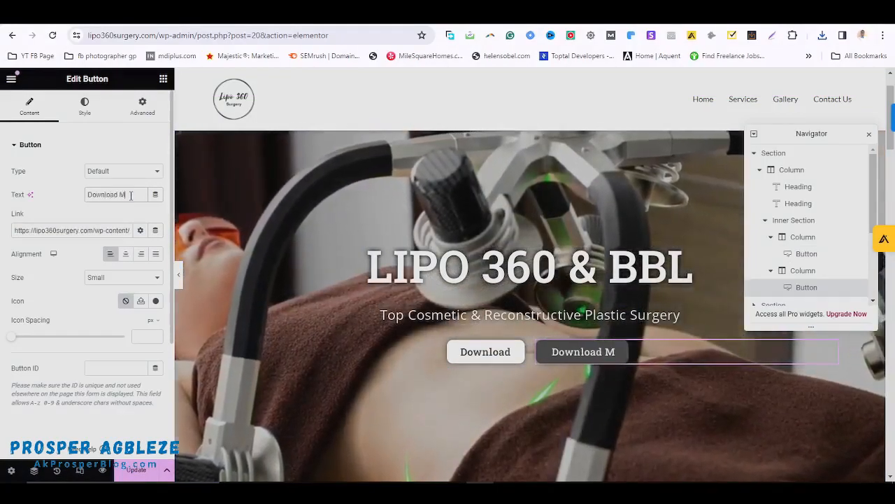
type("P3")
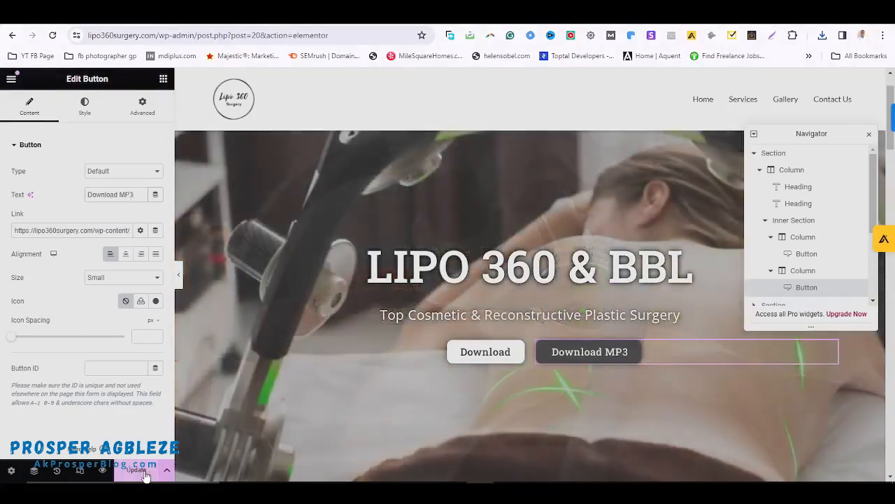
left_click(143, 473)
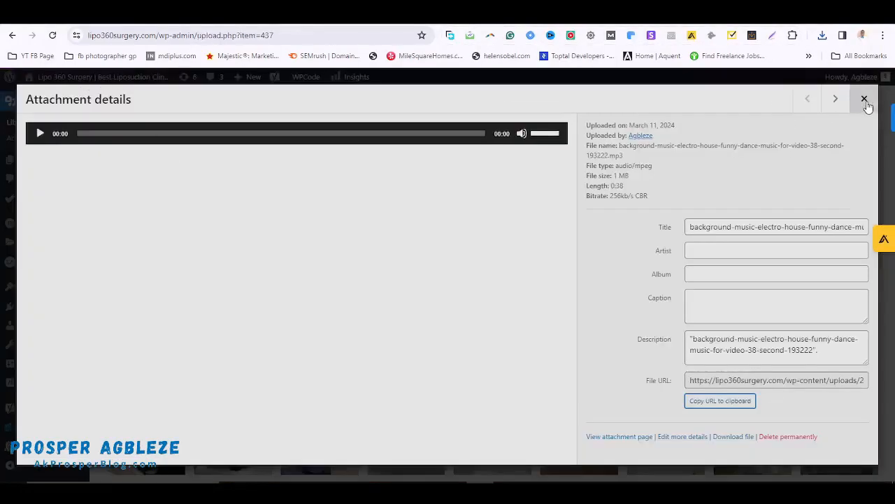
Step: Close the attachment details, test the Download MP3 button on the live home page and open the audio player's download options
left_click(865, 100)
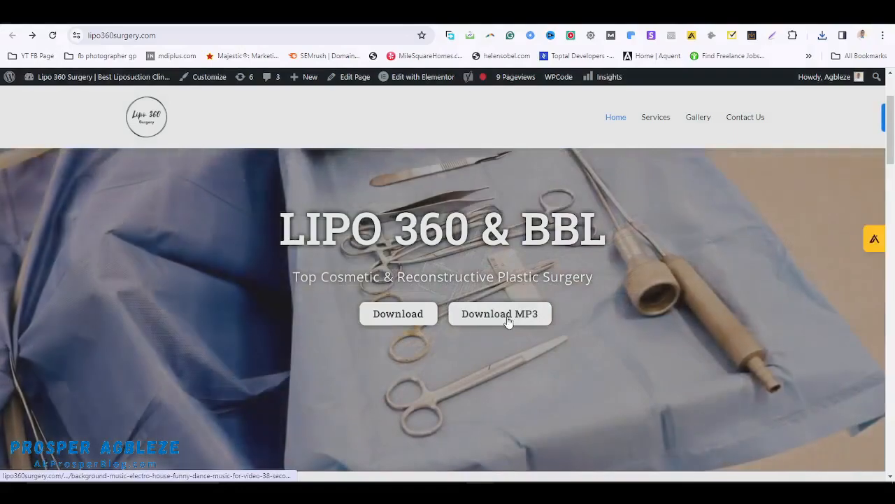
left_click(507, 315)
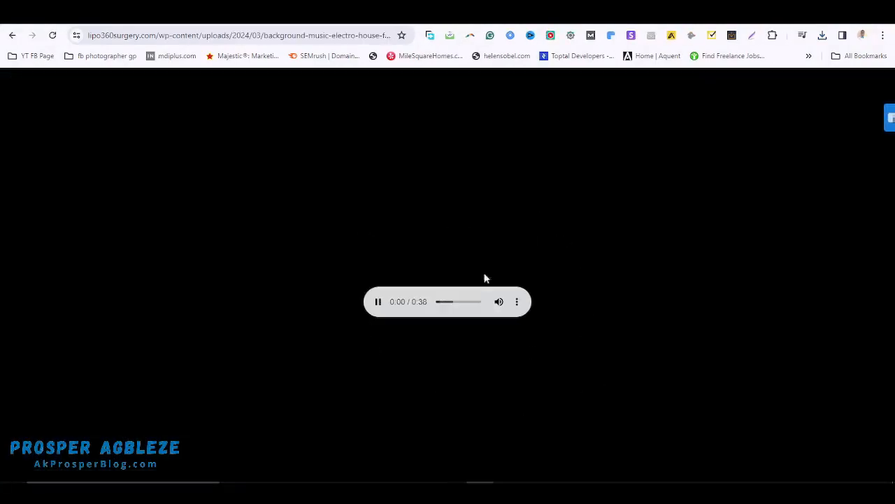
left_click(517, 303)
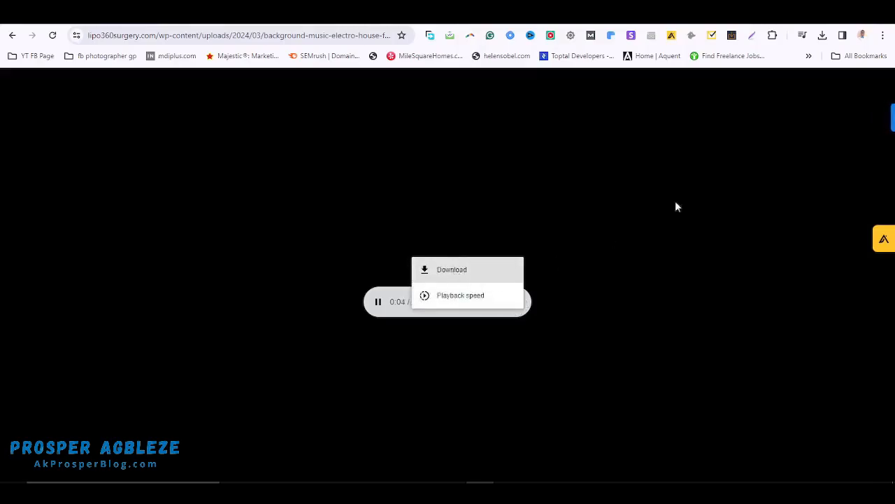
Step: Return to the Elementor editor and examine the home page's headings, buttons and icon boxes as places for download links
left_click(606, 15)
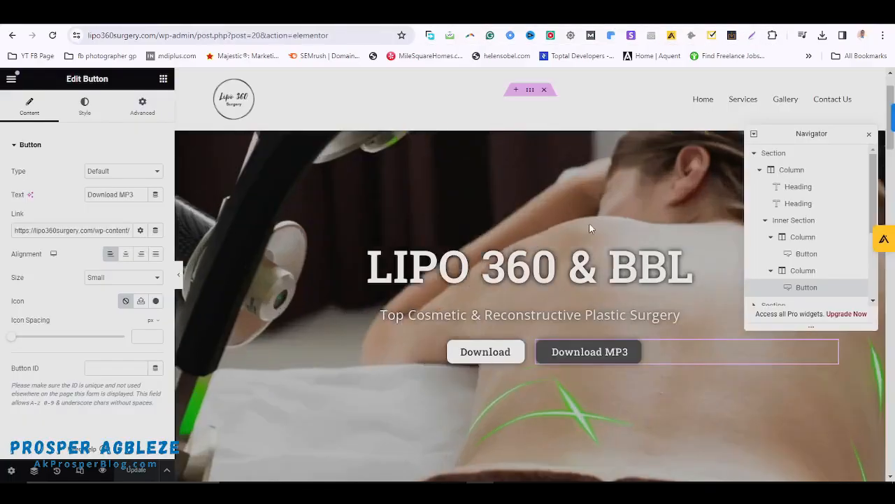
scroll(560, 245, "down", 3)
scroll(524, 274, "up", 2)
scroll(524, 273, "up", 1)
scroll(524, 272, "down", 2)
scroll(524, 273, "up", 3)
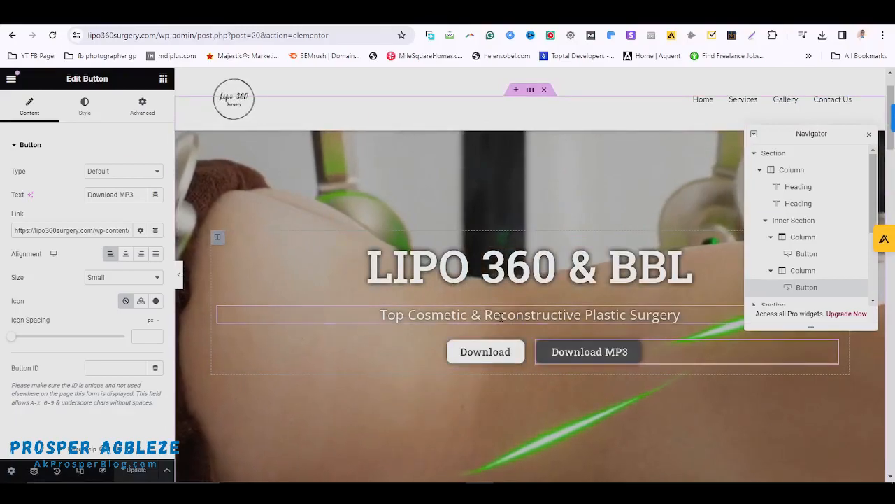
left_click(502, 316)
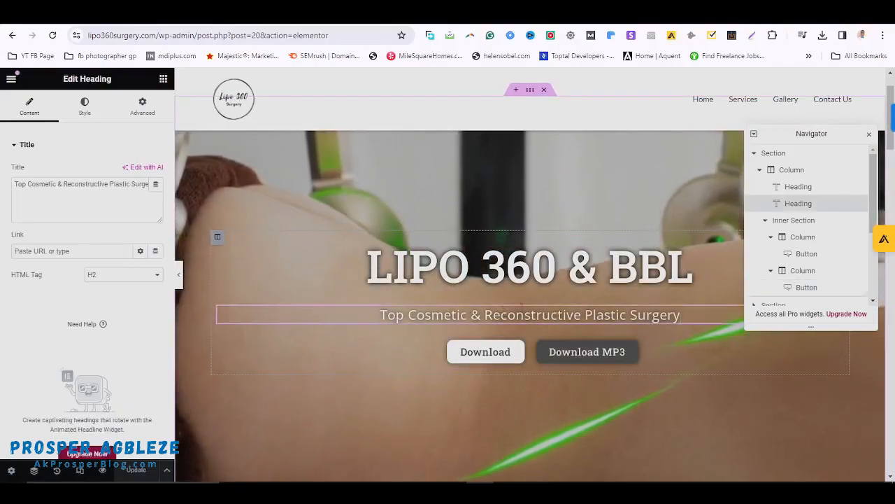
scroll(521, 306, "down", 2)
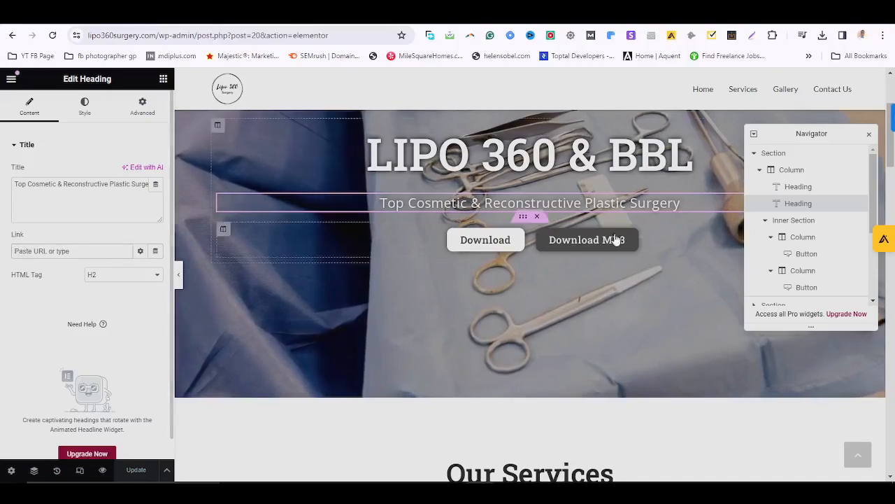
scroll(612, 241, "down", 15)
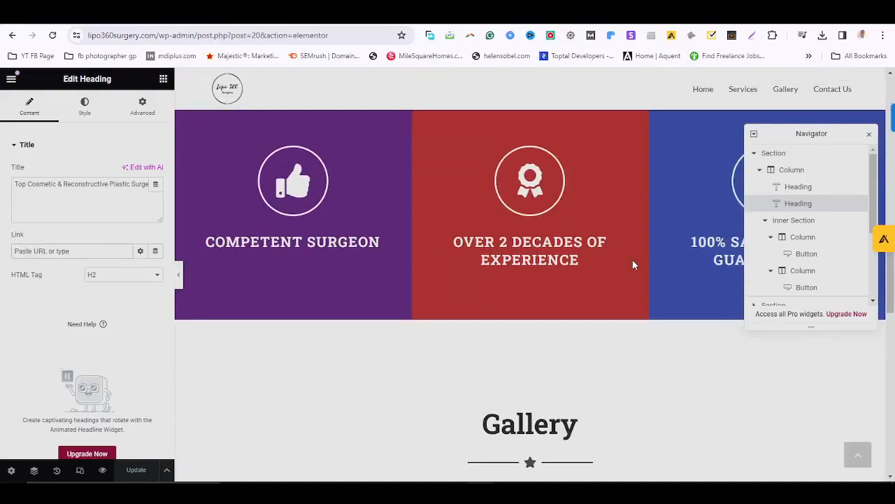
scroll(632, 264, "down", 2)
scroll(634, 262, "up", 2)
left_click(529, 260)
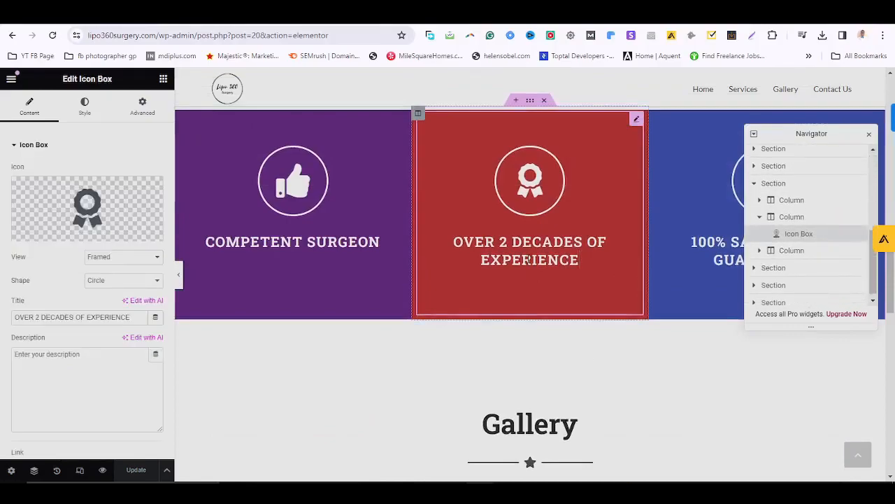
scroll(534, 280, "down", 10)
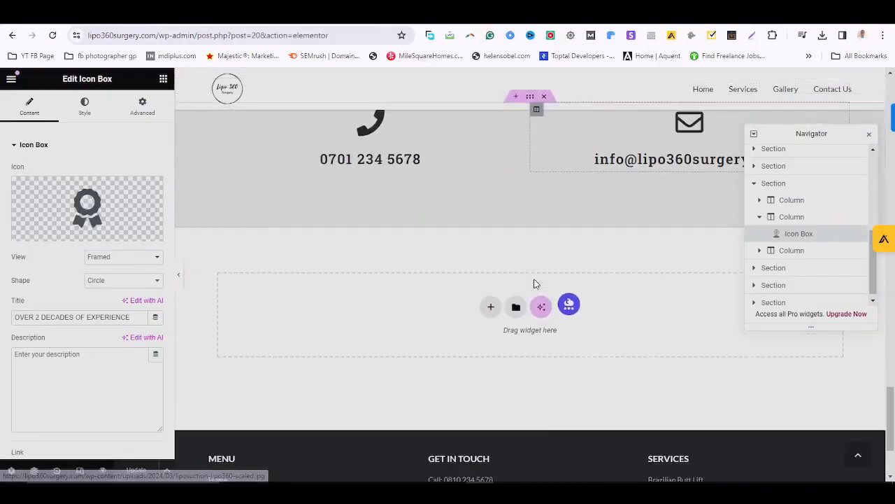
scroll(533, 281, "up", 15)
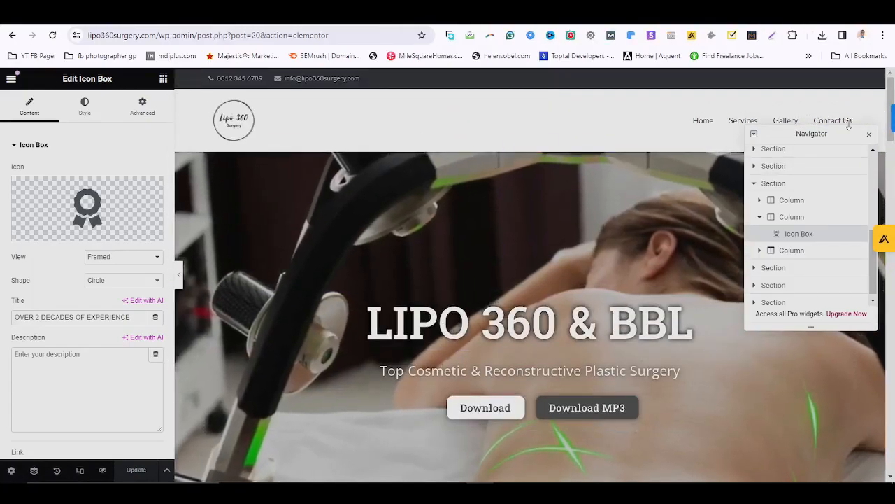
Step: Move the Navigator lower over the page and add a Text Editor widget between the two hero headings
left_click_drag(810, 133, 810, 313)
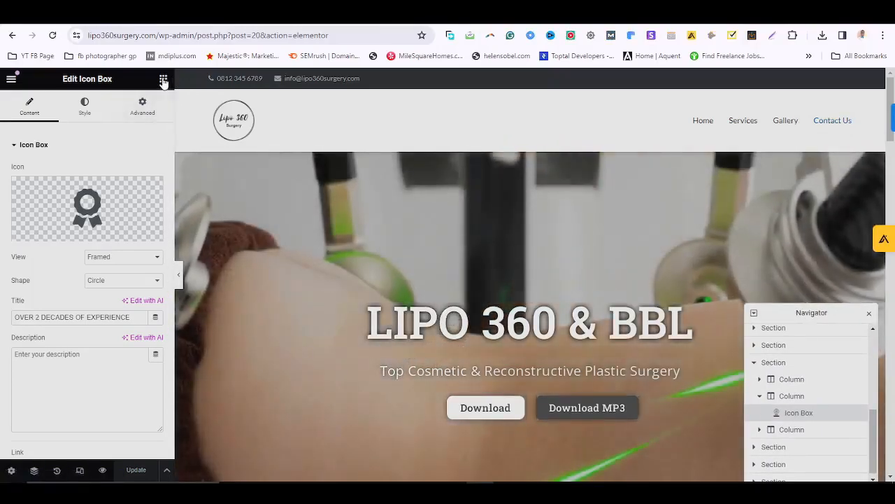
left_click(163, 80)
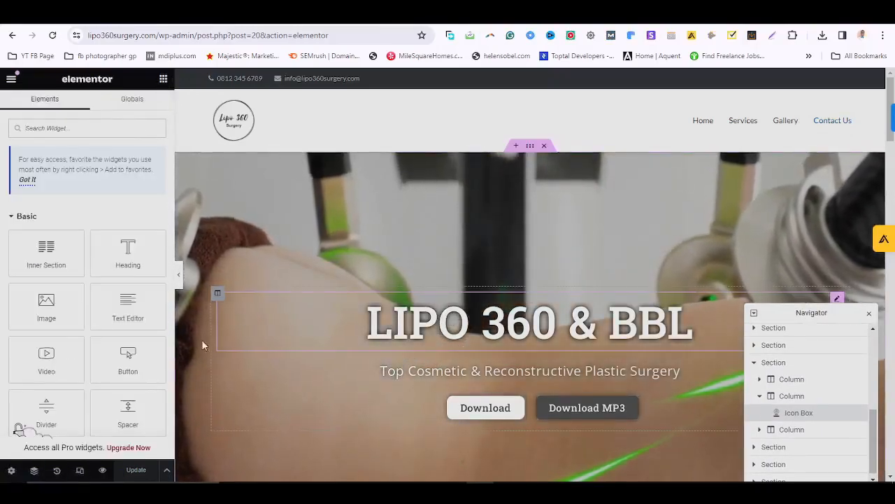
left_click_drag(130, 305, 526, 340)
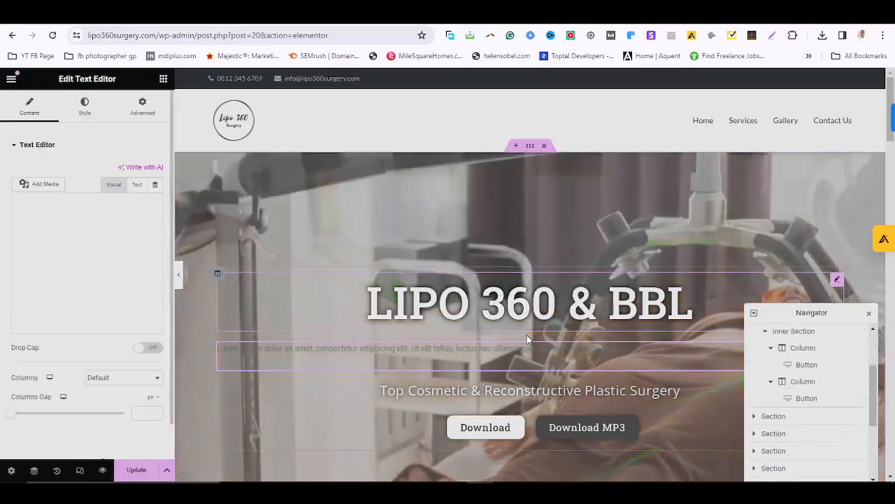
left_click(71, 305)
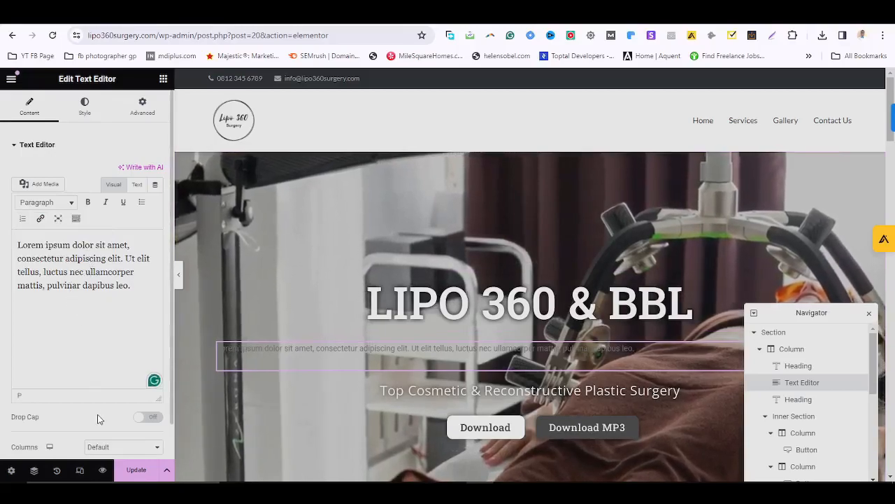
Step: Link the word "dapibus" in the new text block to the copied MP3 address and update the page
scroll(96, 218, "down", 2)
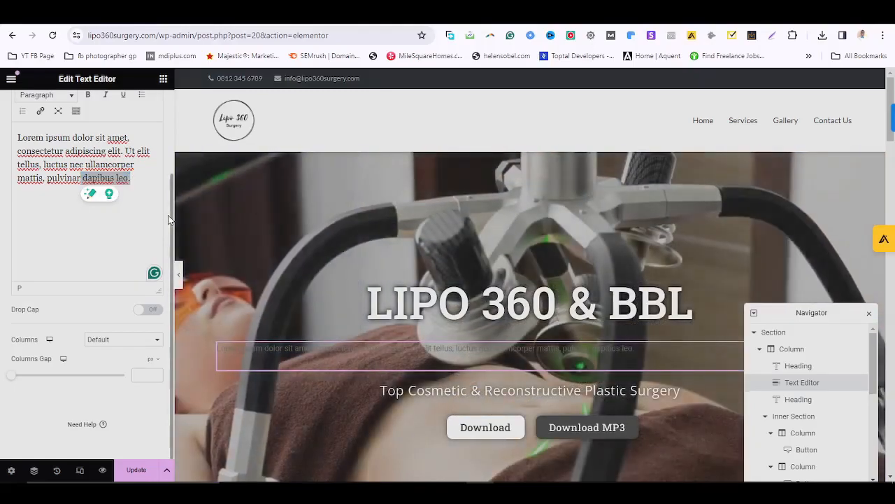
left_click_drag(170, 221, 164, 196)
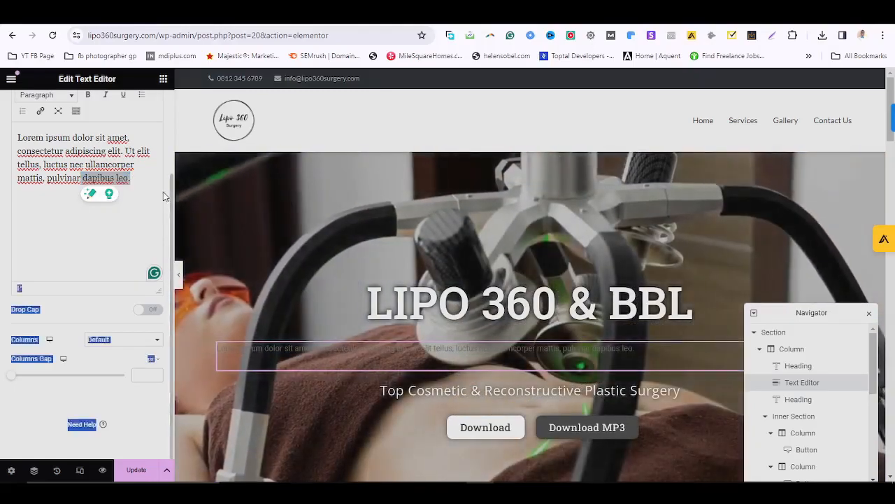
left_click(107, 235)
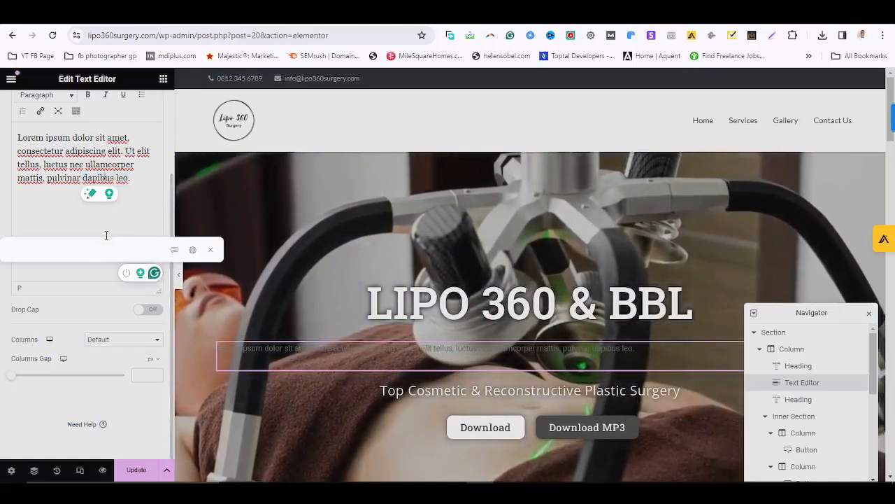
left_click(207, 157)
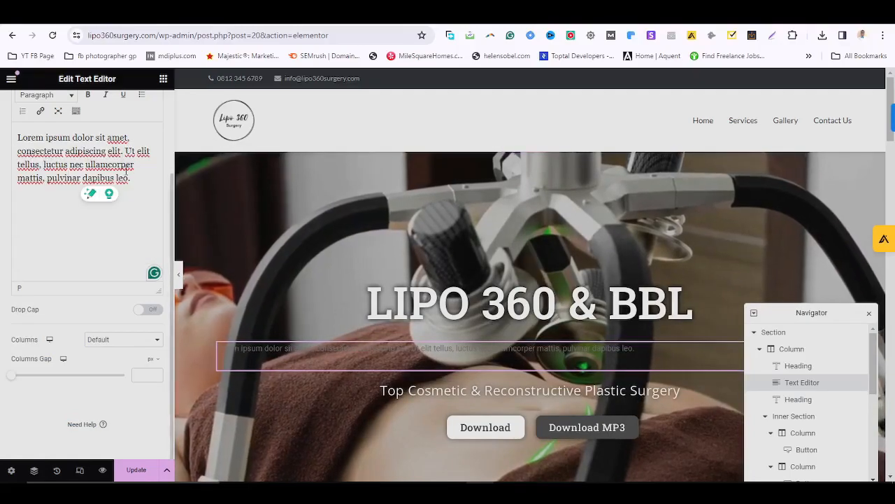
double_click(84, 178)
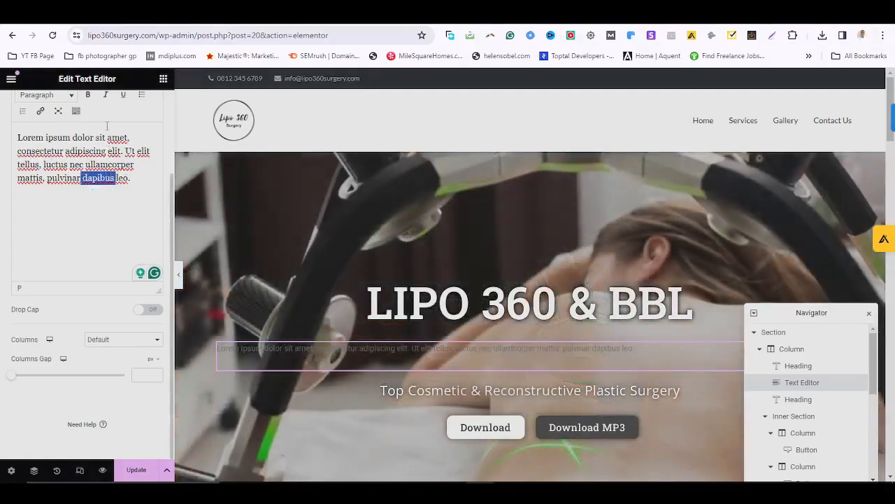
left_click(41, 112)
key("ctrl+v")
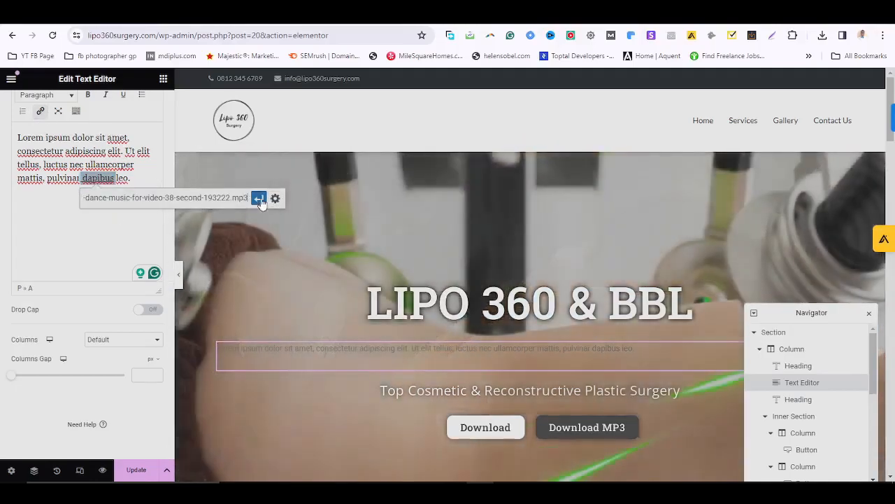
left_click(259, 198)
left_click(137, 478)
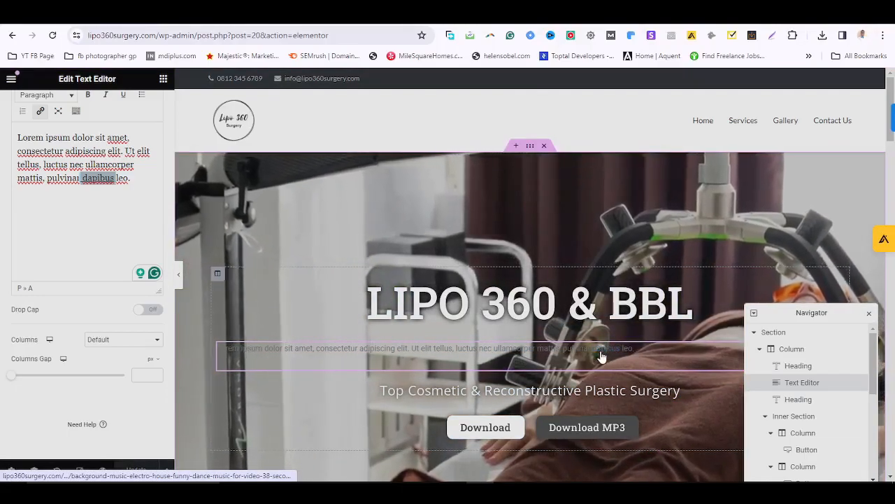
Step: Test the linked word "dapibus" on the live home page and return to the Media Library
left_click(610, 355)
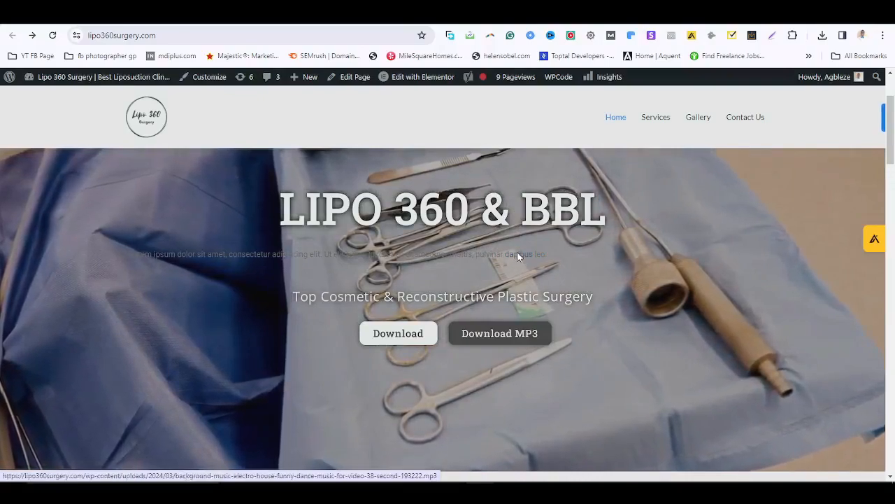
left_click(519, 258)
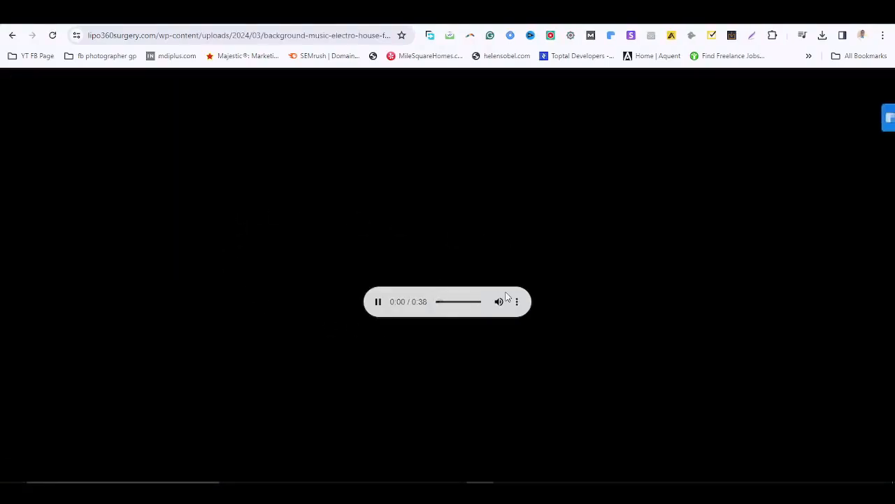
left_click(559, 14)
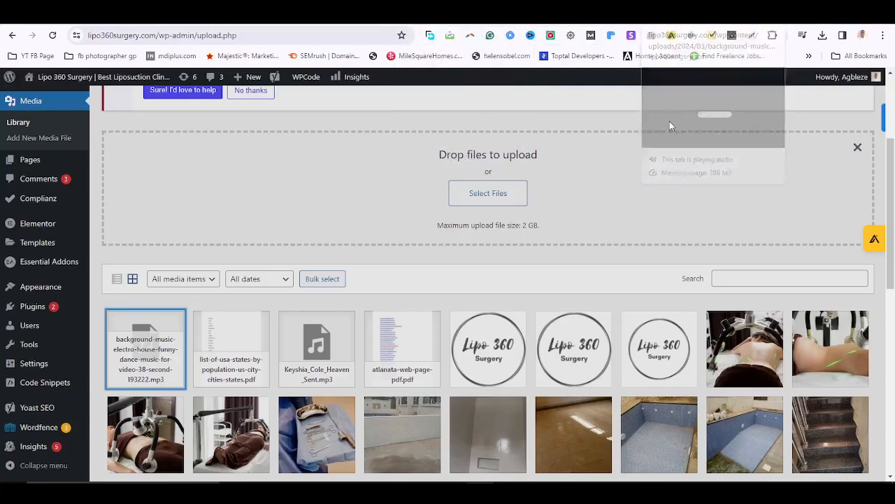
scroll(668, 129, "up", 3)
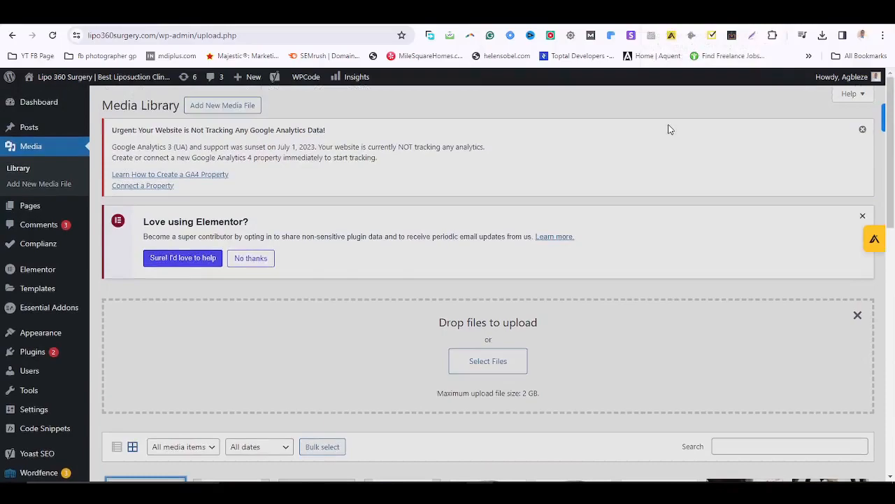